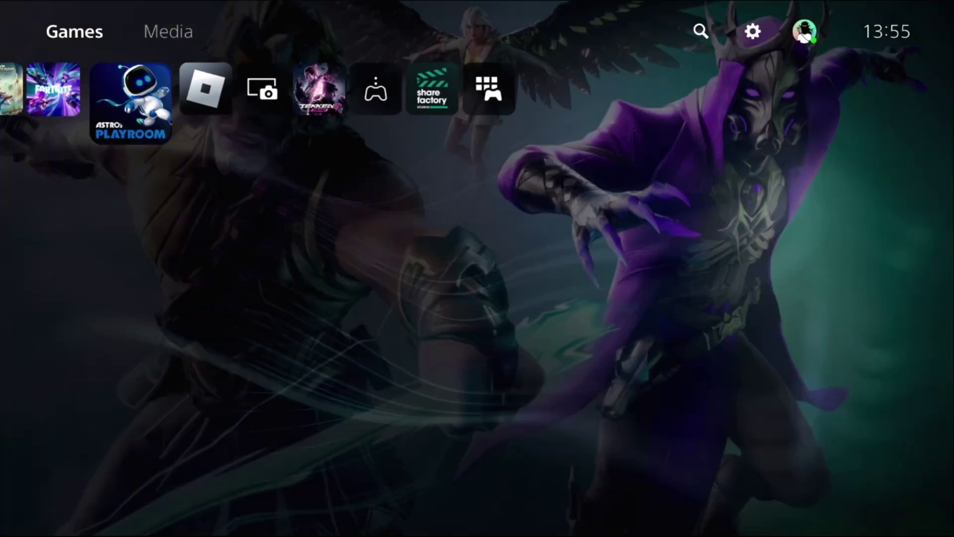
key(Left)
Restore licenses from Users and Accounts > Other, then return to the main Settings menu.
key(Return)
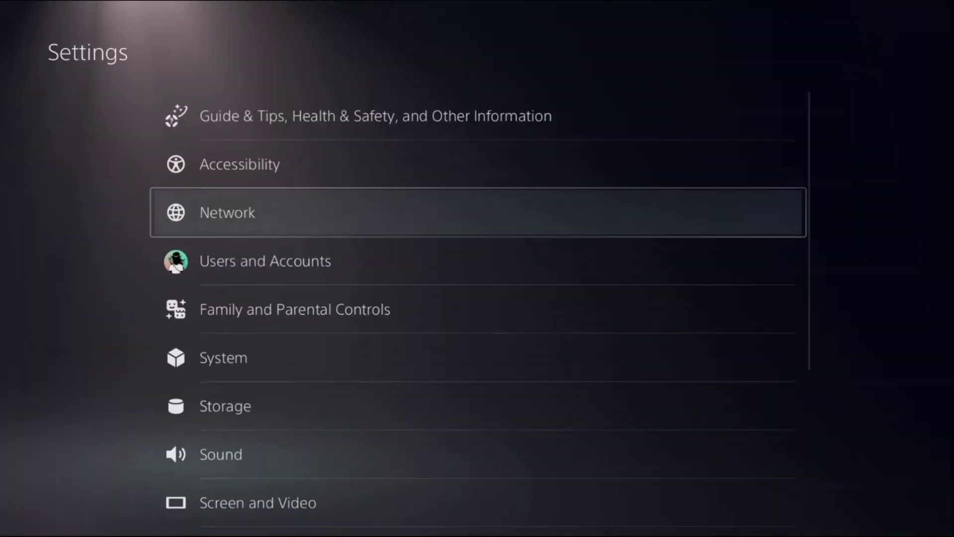
key(Down)
key(Return)
key(Down)
key(Down)
key(Down)
key(Down)
key(Down)
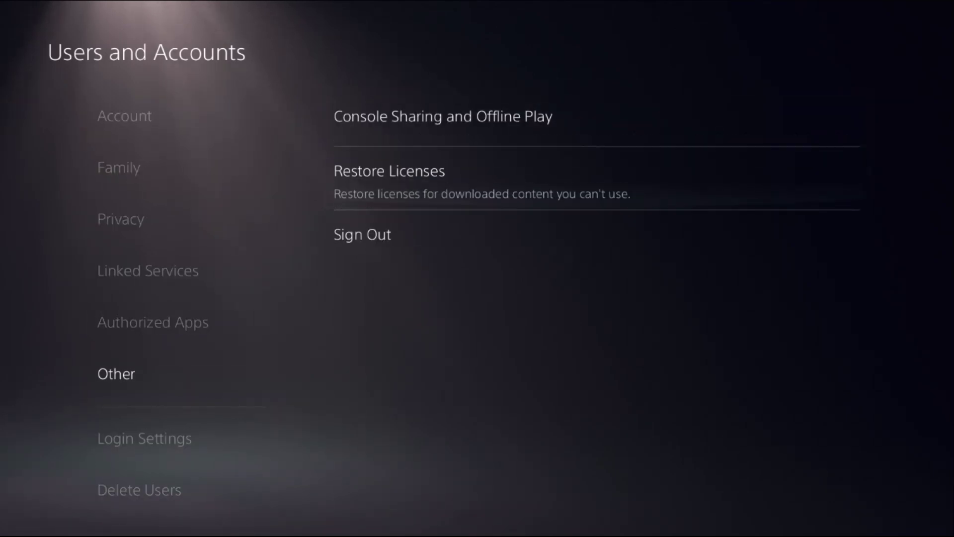
key(Return)
key(Left)
key(Right)
key(Return)
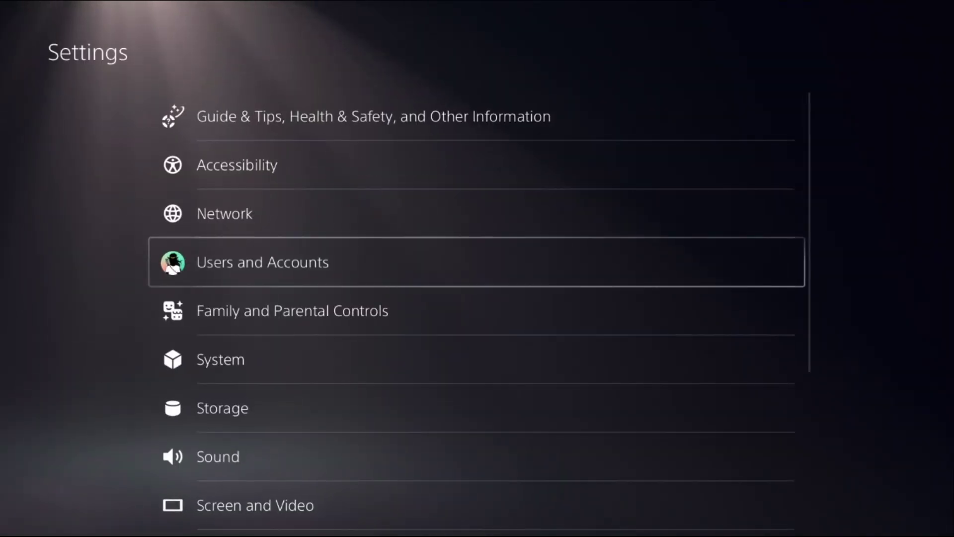
Open Set Up Internet Connection under Network settings.
key(Up)
key(Return)
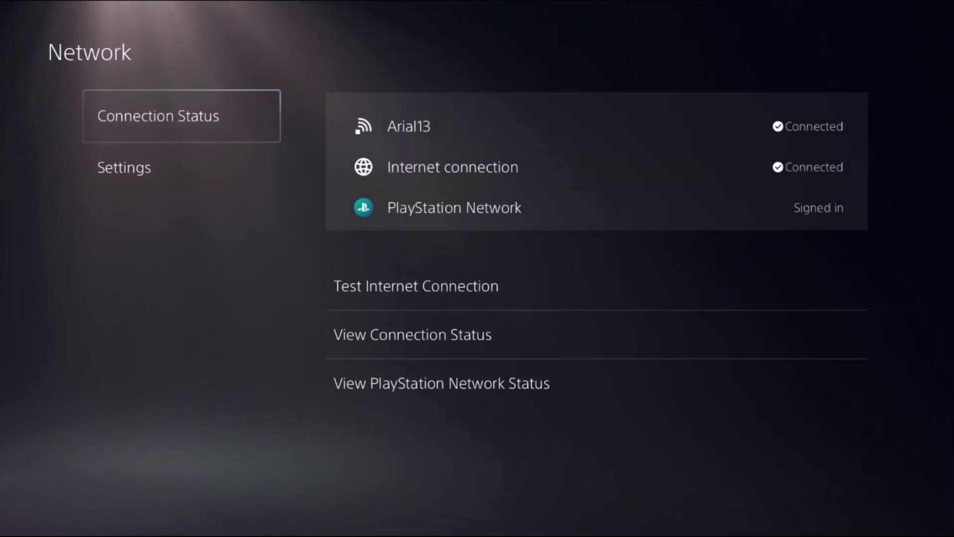
key(Down)
key(Right)
key(Down)
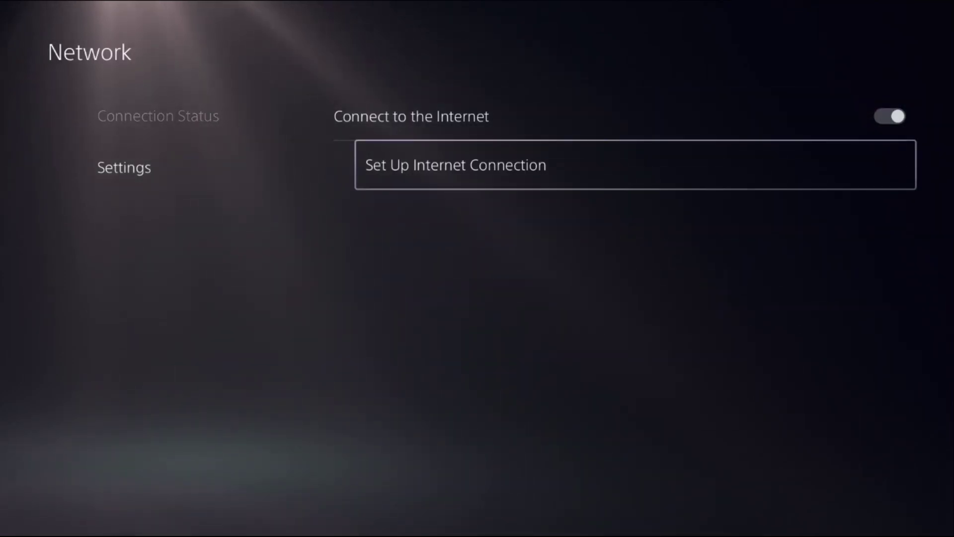
key(Return)
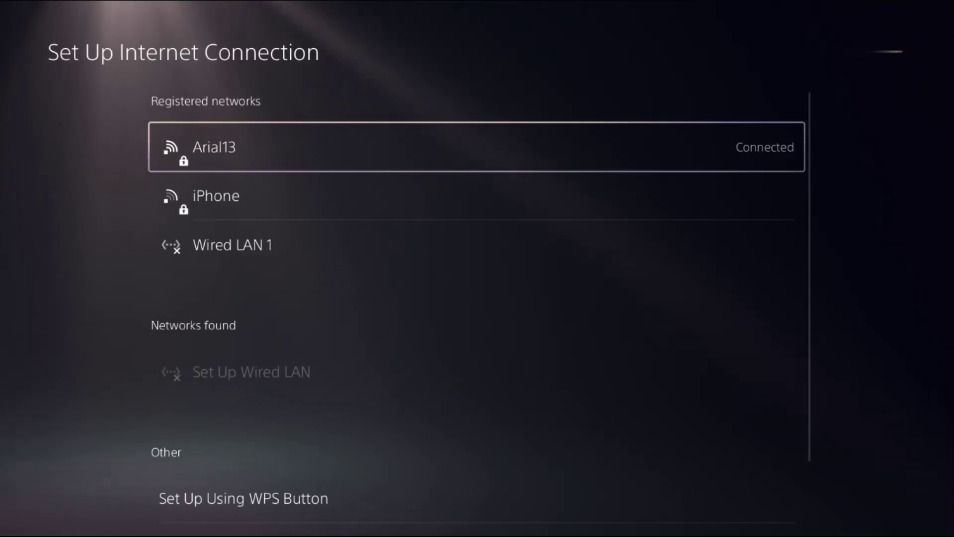
Keep Arial13's Wi-Fi frequency band on Automatic and open its Advanced Settings.
key(Menu)
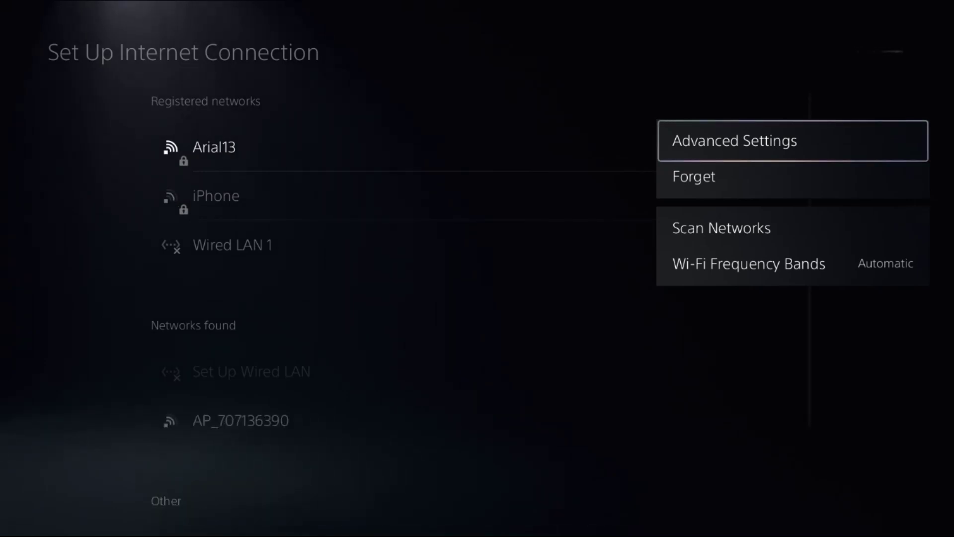
key(Down)
key(Down)
key(Down)
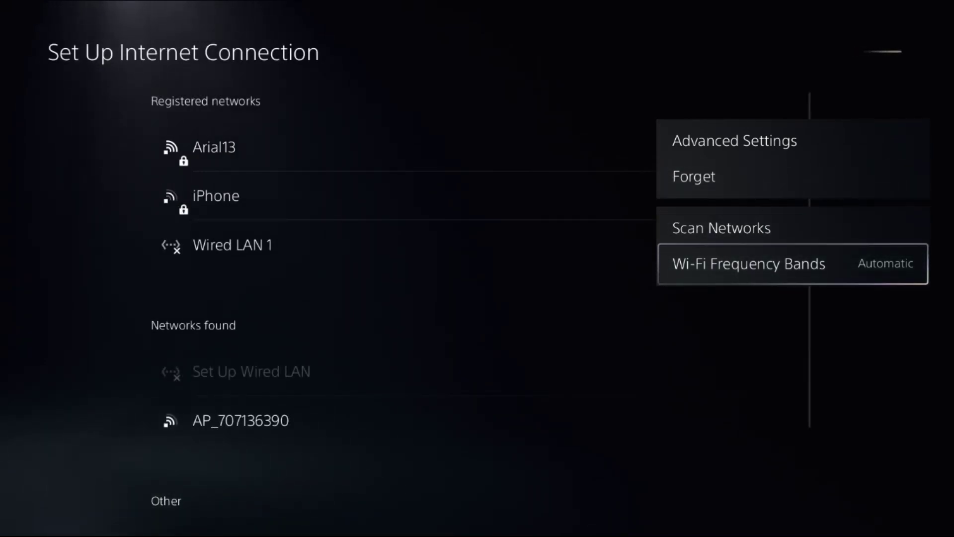
key(Return)
key(Return)
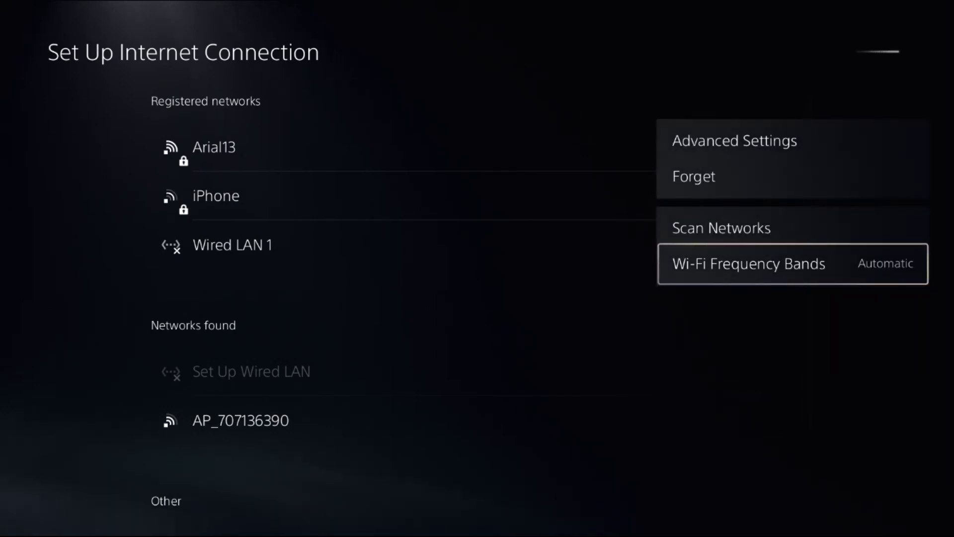
key(Up)
key(Up)
key(Return)
key(Down)
Confirm DNS Settings is Manual and inspect the Primary and Secondary DNS entries.
key(Down)
key(Down)
key(Up)
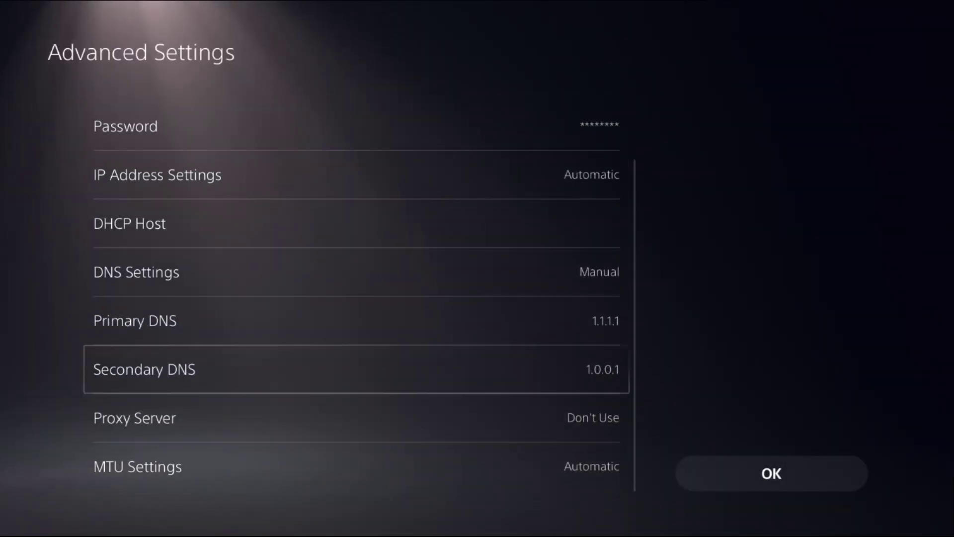
key(Return)
key(Return)
key(Down)
key(Down)
key(Up)
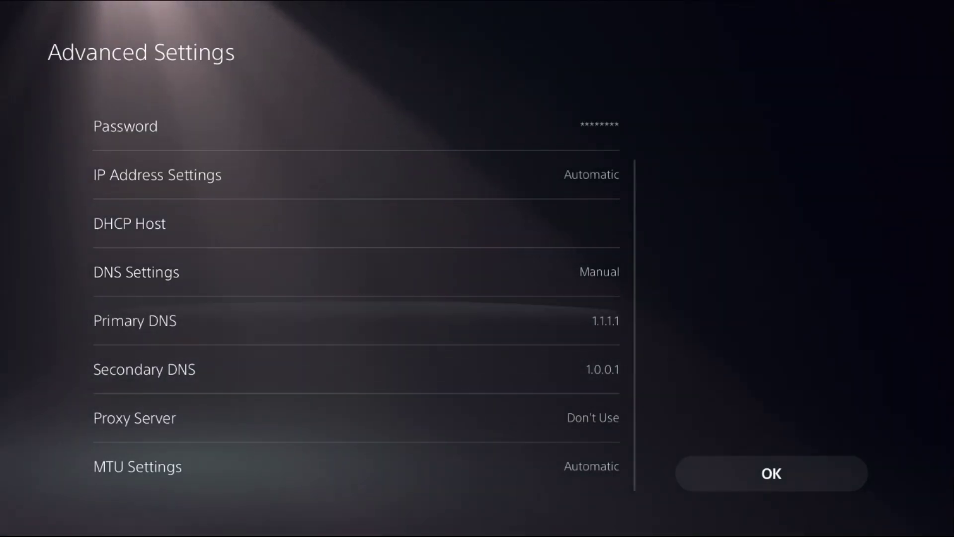
key(Return)
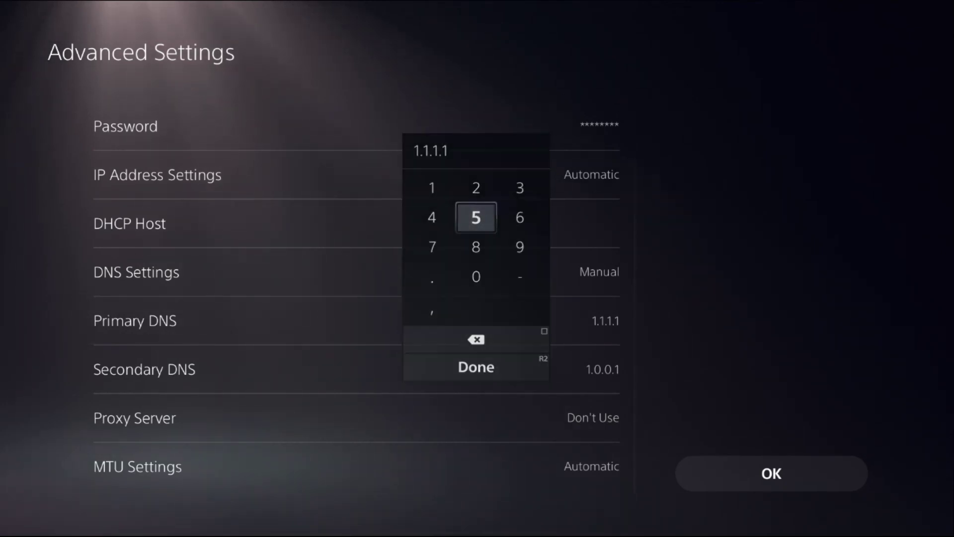
key(Escape)
key(Down)
key(Return)
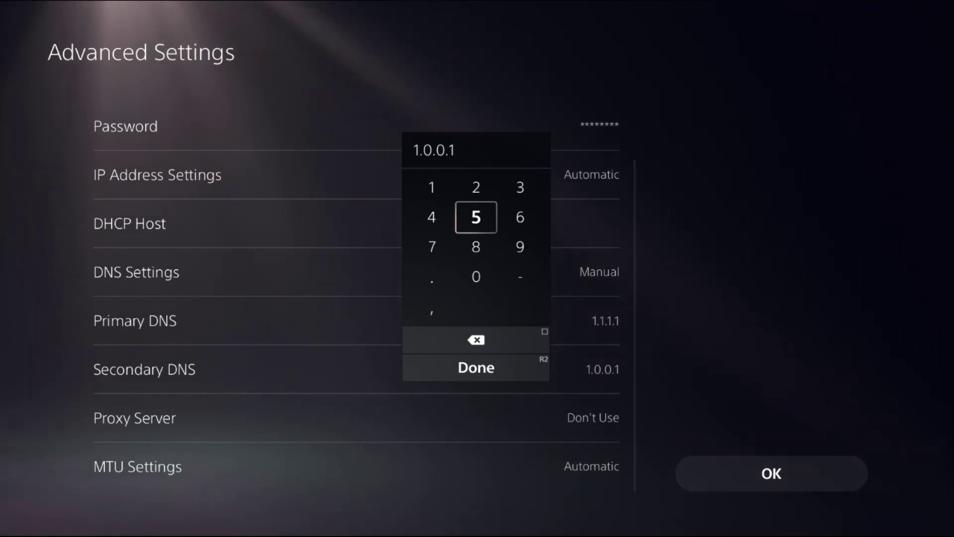
key(Escape)
key(Right)
key(Left)
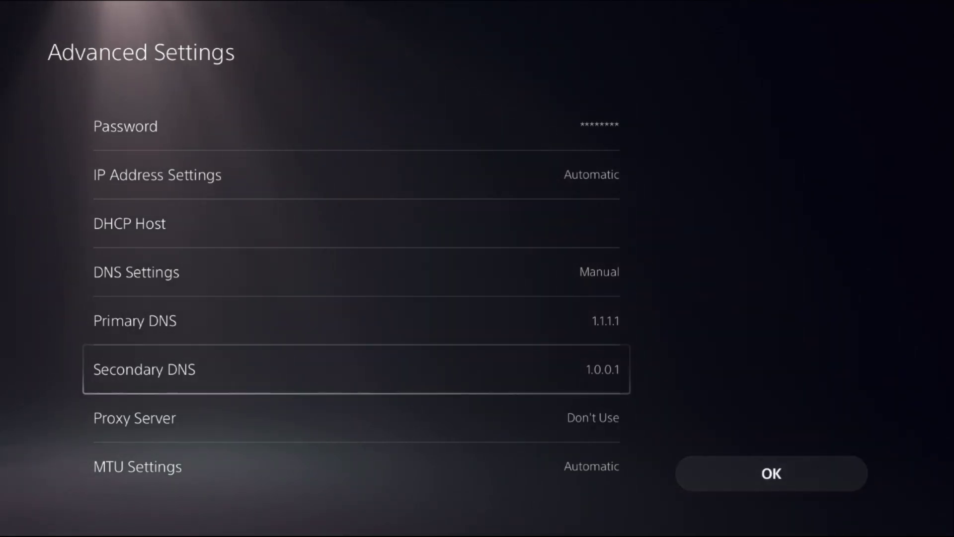
Enter Primary DNS 8.8.8.8 and Secondary DNS 8.8.4.4, save, and return to Network.
key(Up)
key(Return)
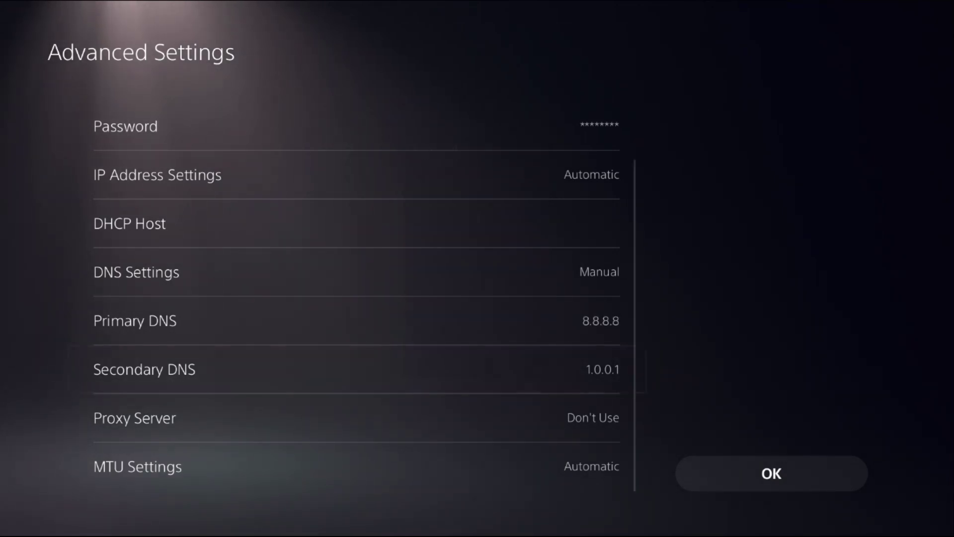
key(Return)
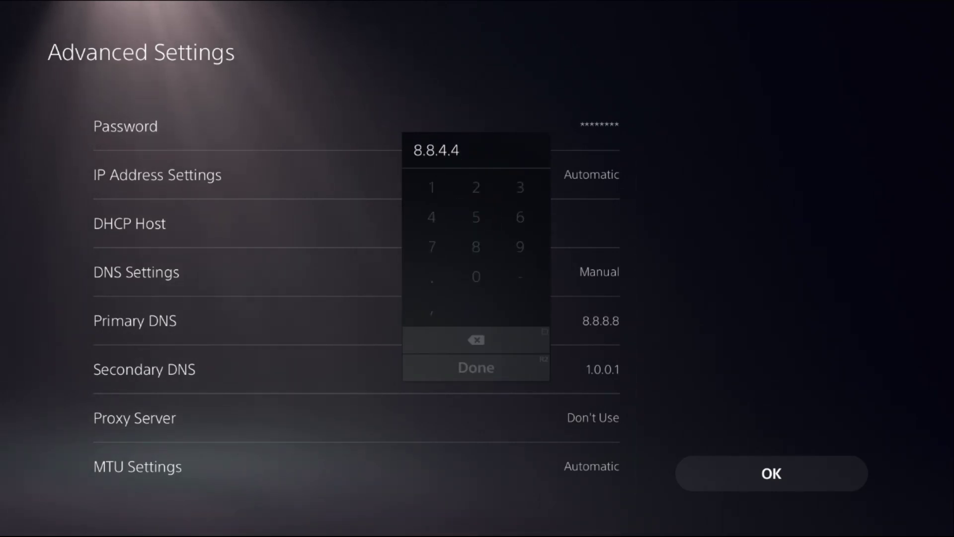
key(Right)
key(Return)
key(Escape)
View PlayStation Network Status from Connection Status, then back out to Settings.
key(Left)
key(Up)
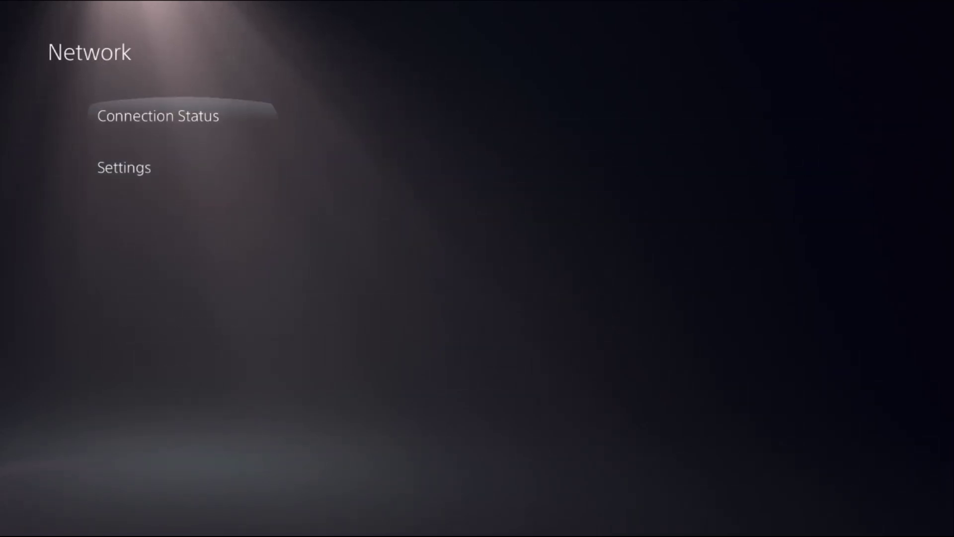
key(Right)
key(Down)
key(Down)
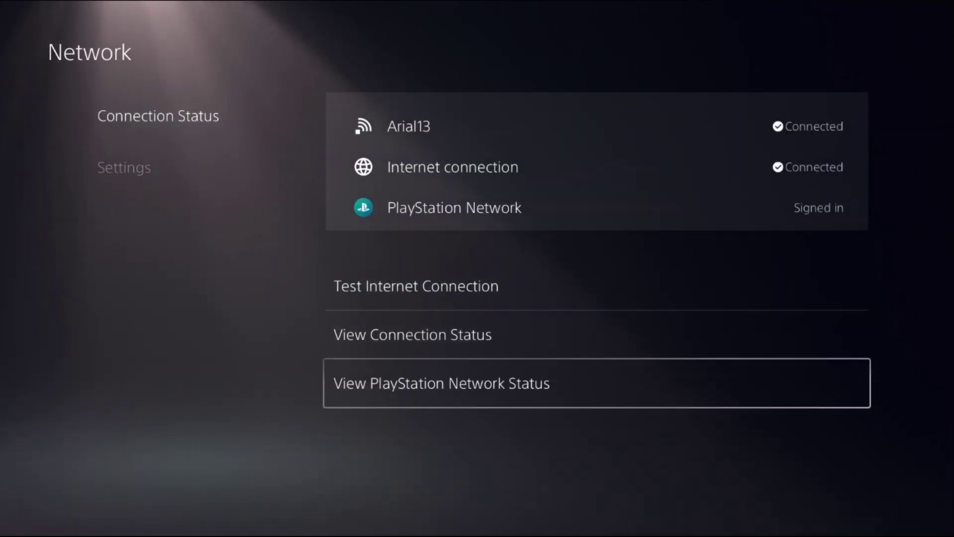
key(Return)
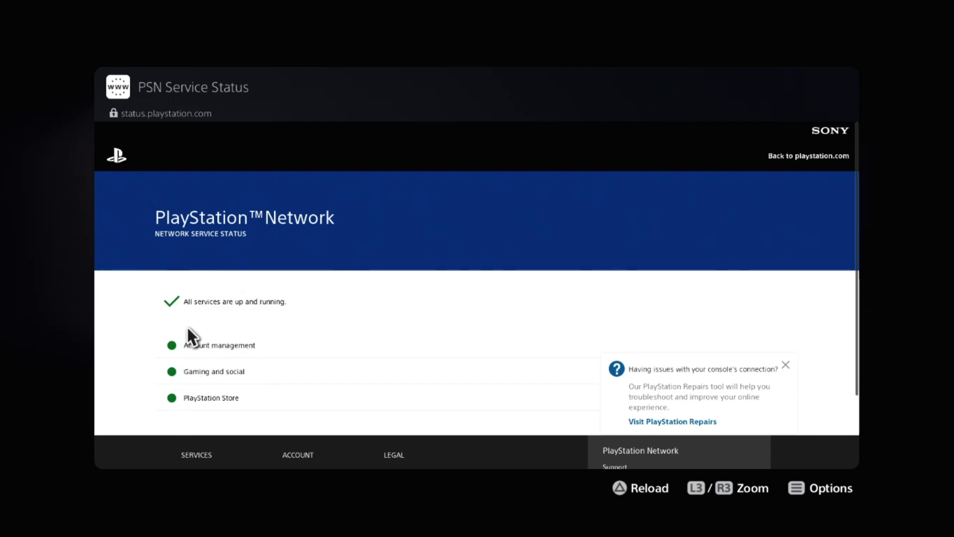
key(Escape)
key(Escape)
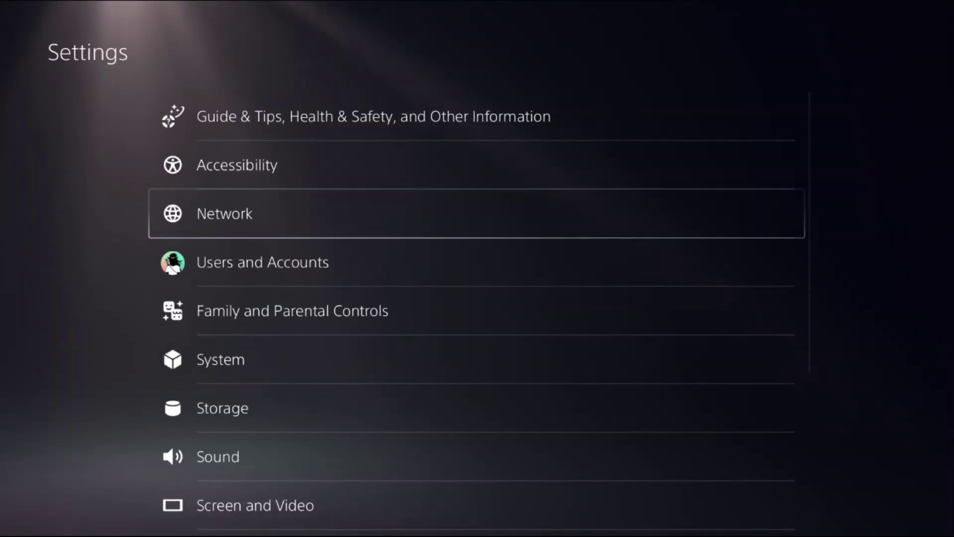
Choose Turn Off PS5 from the Control Center power menu.
key(super)
key(Down)
key(Return)
key(Escape)
key(Right)
key(Return)
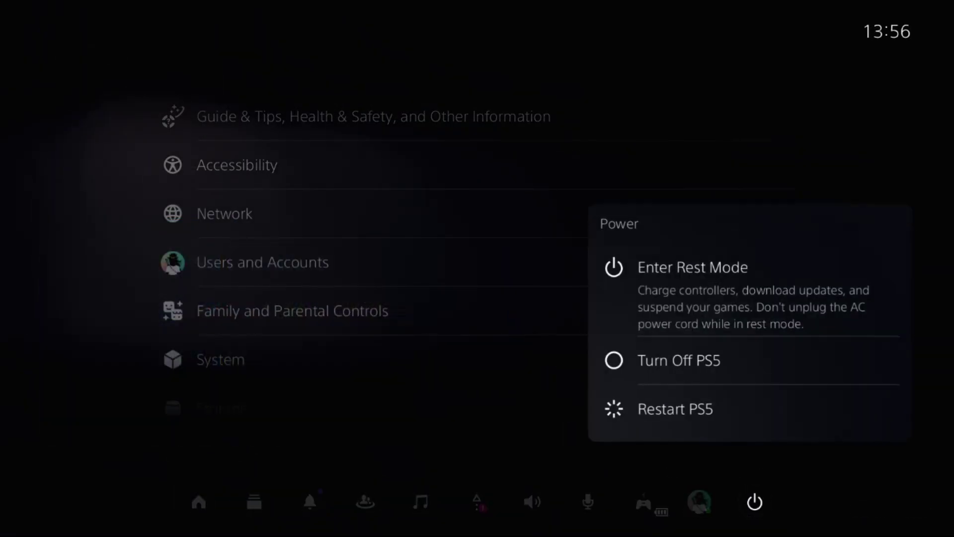
key(Down)
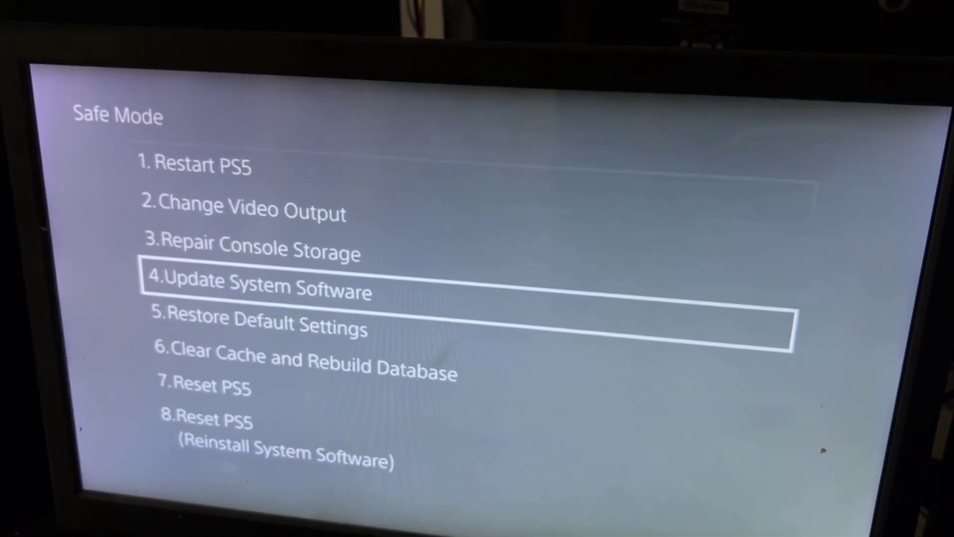
Open 4. Update System Software and pick 2. Update Using Internet.
key(Return)
key(Down)
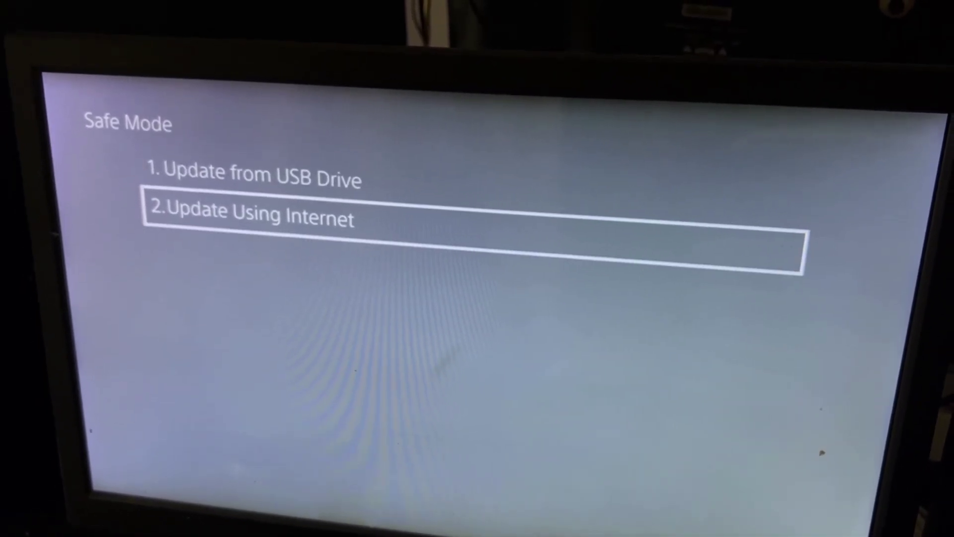